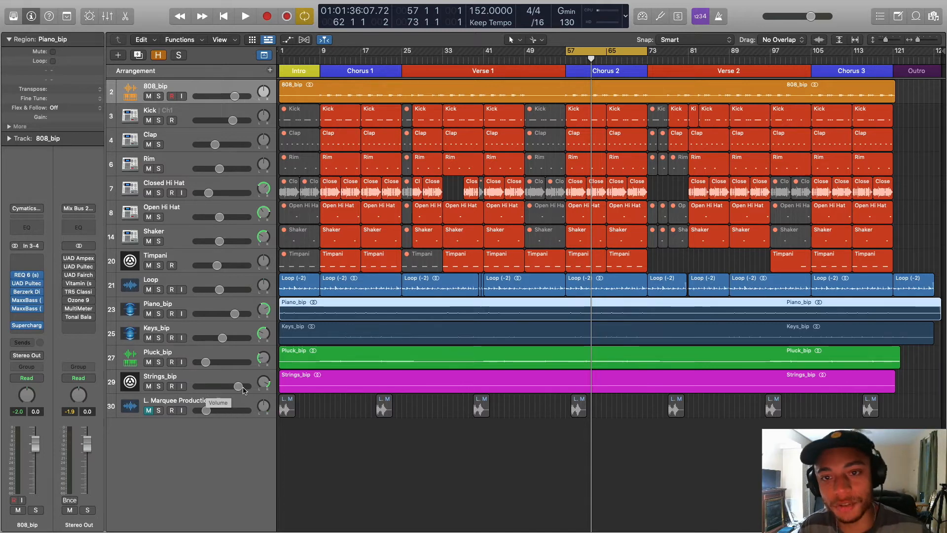
Play back the Chorus 2 section with nothing selected and check the Stereo Out channel's peak level.
left_click(451, 449)
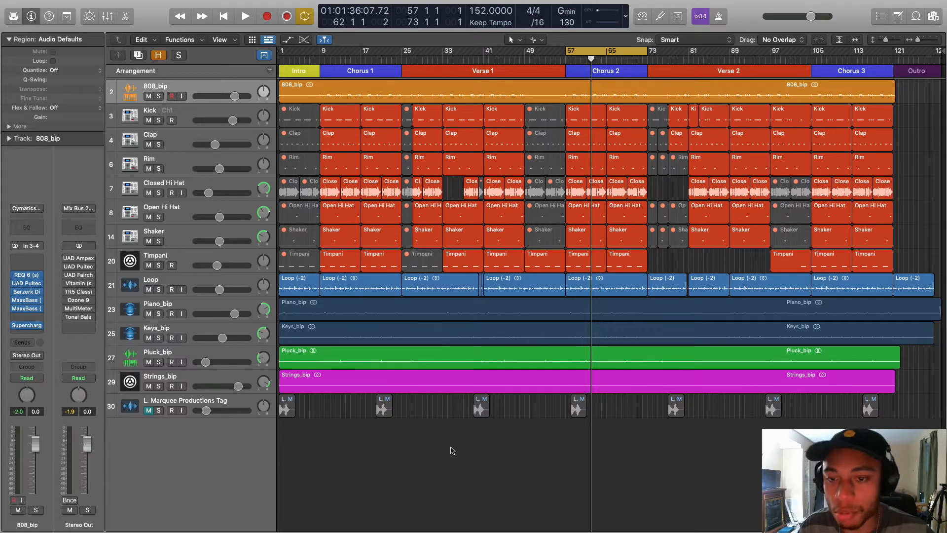
key("space")
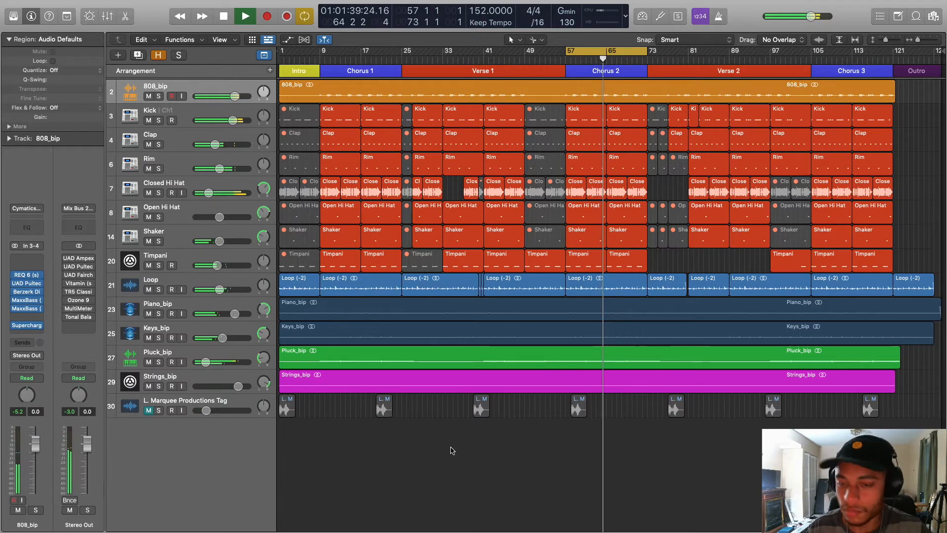
key("space")
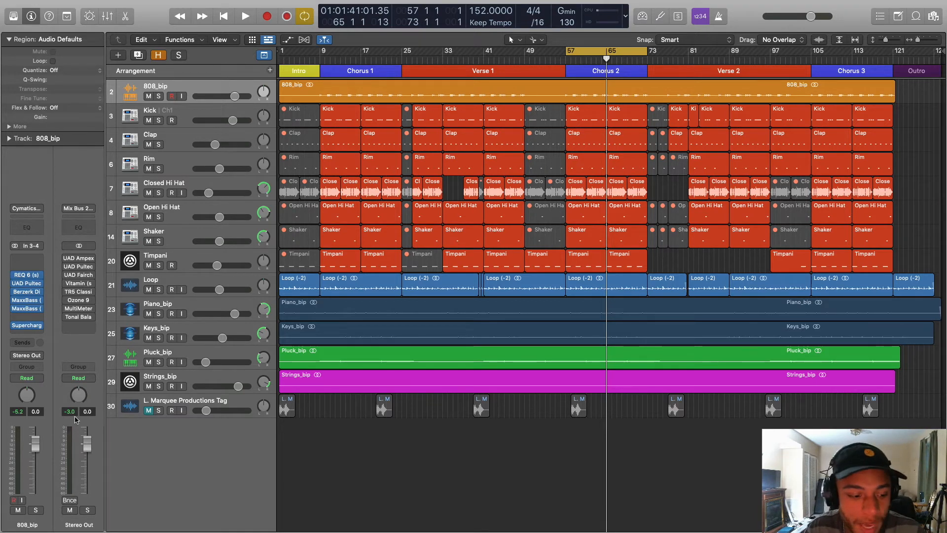
key("space")
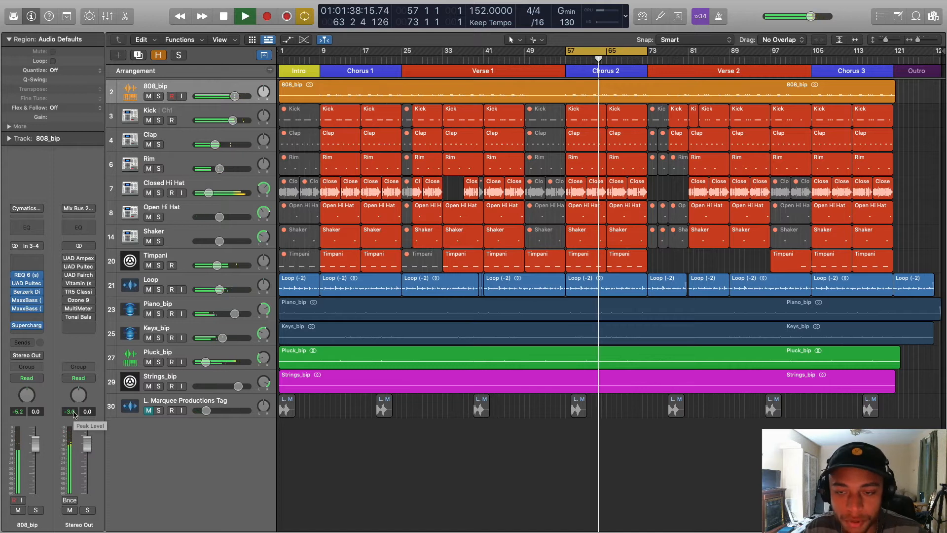
key("space")
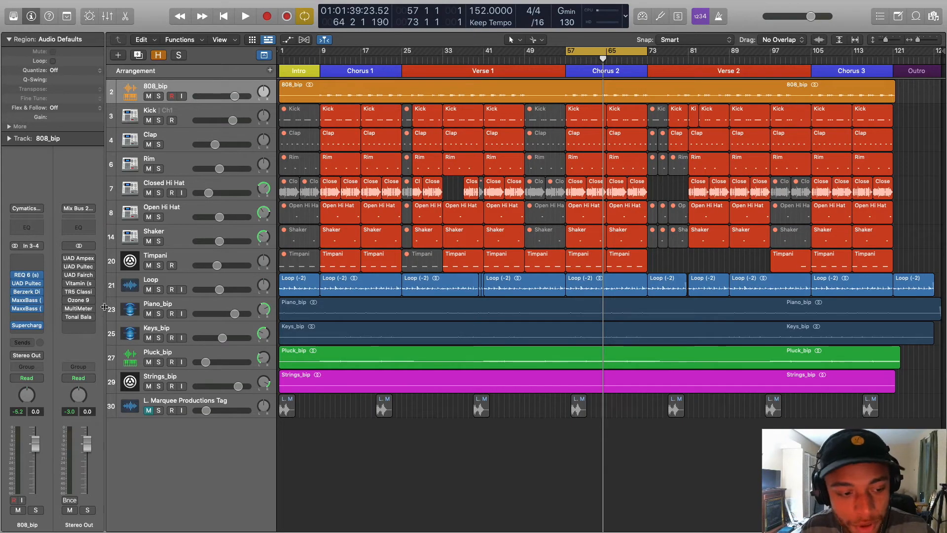
Place the MultiMeter metering plug-in at the end of the Stereo Out effects chain, after Tonal Balance.
left_click(79, 325)
mouse_move(130, 408)
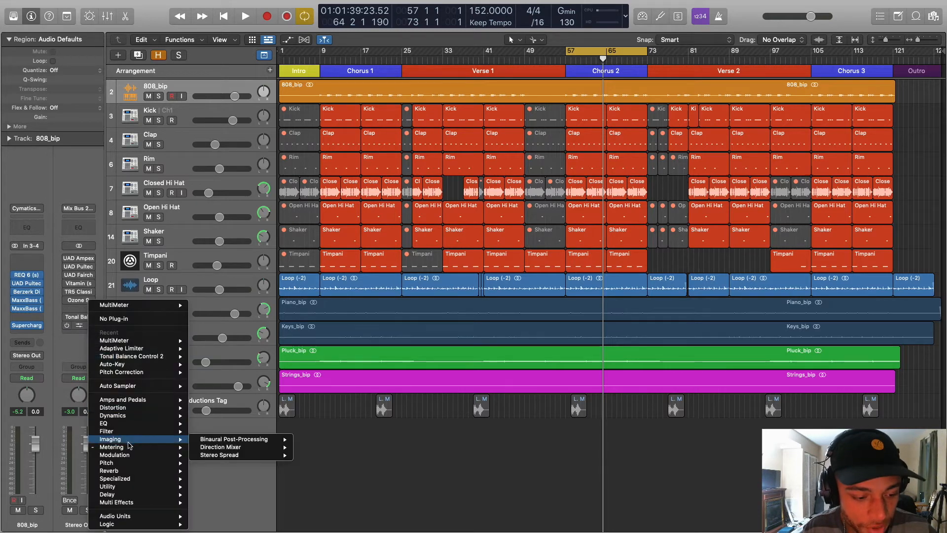
mouse_move(130, 447)
mouse_move(222, 478)
left_click(295, 476)
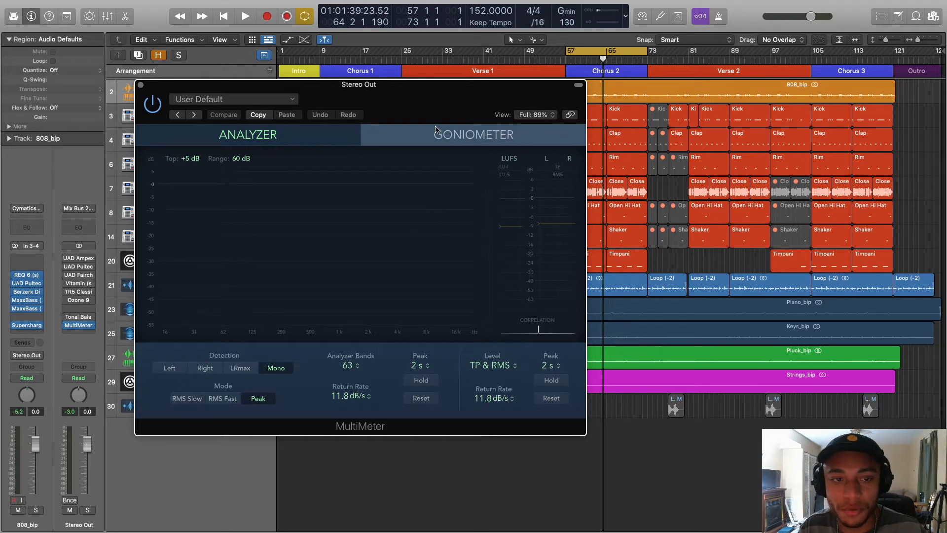
left_click_drag(465, 106, 458, 102)
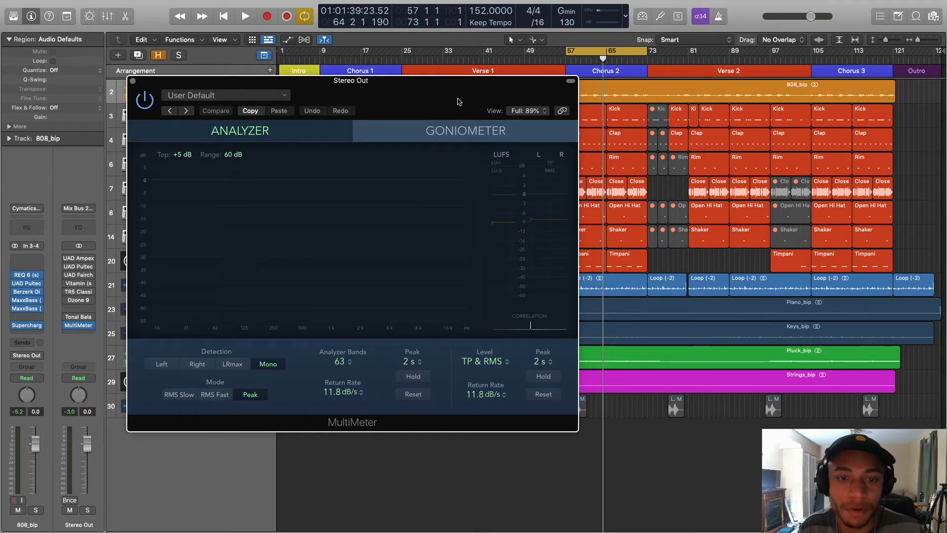
Insert a stereo Adaptive Limiter in the empty Stereo Out slot between Ozone 9 and Tonal Balance.
left_click(86, 311)
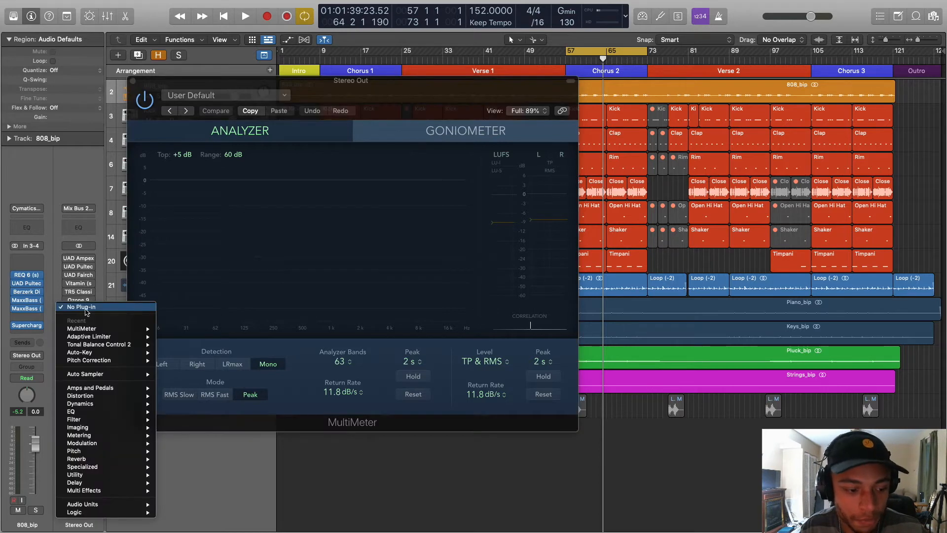
left_click(87, 307)
left_click(90, 309)
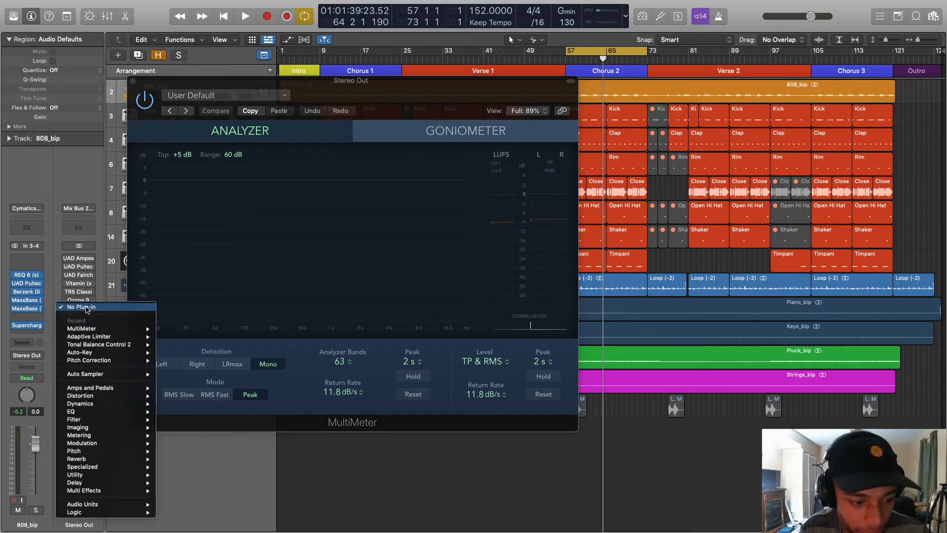
mouse_move(117, 405)
mouse_move(188, 405)
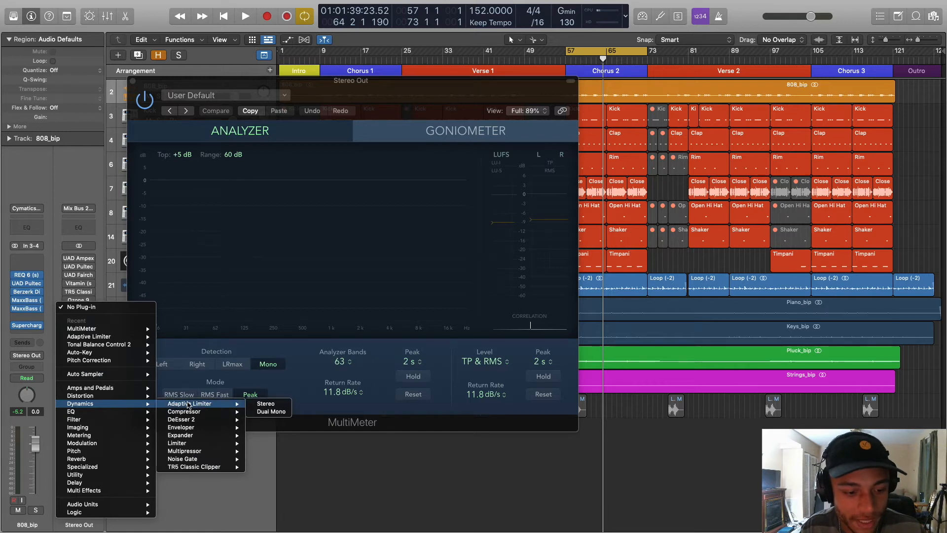
left_click(265, 404)
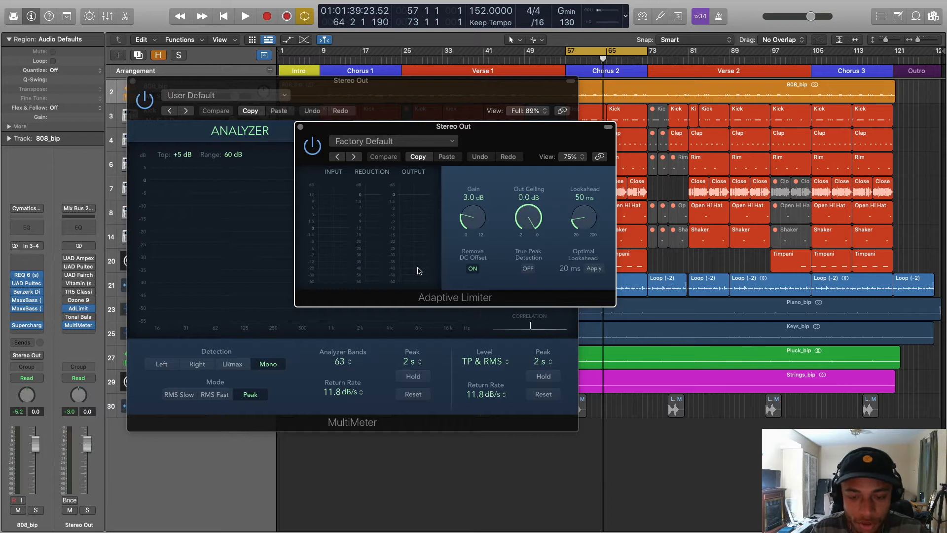
Turn on the Adaptive Limiter's True Peak Detection and set its Out Ceiling to -1.0 dB.
left_click(529, 269)
left_click_drag(540, 212, 566, 254)
left_click_drag(564, 287, 564, 314)
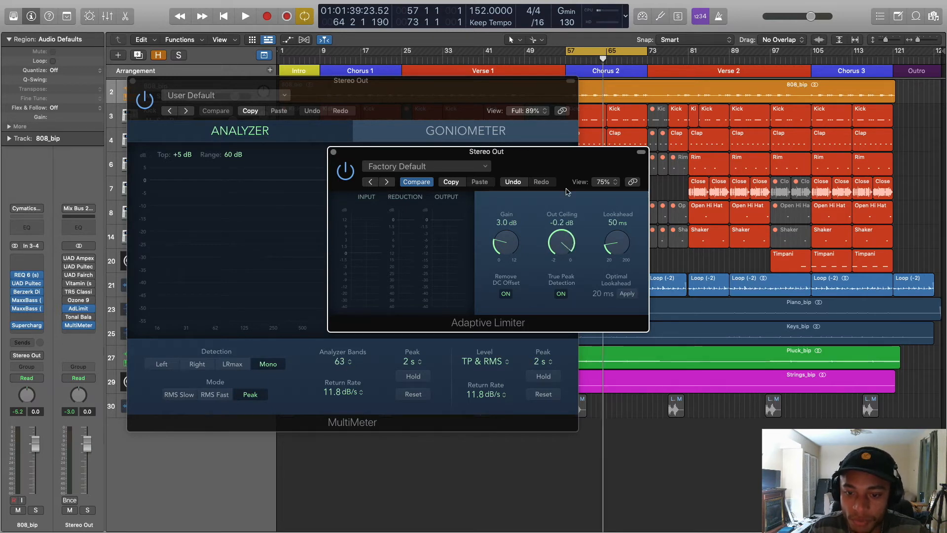
left_click_drag(566, 224, 566, 238)
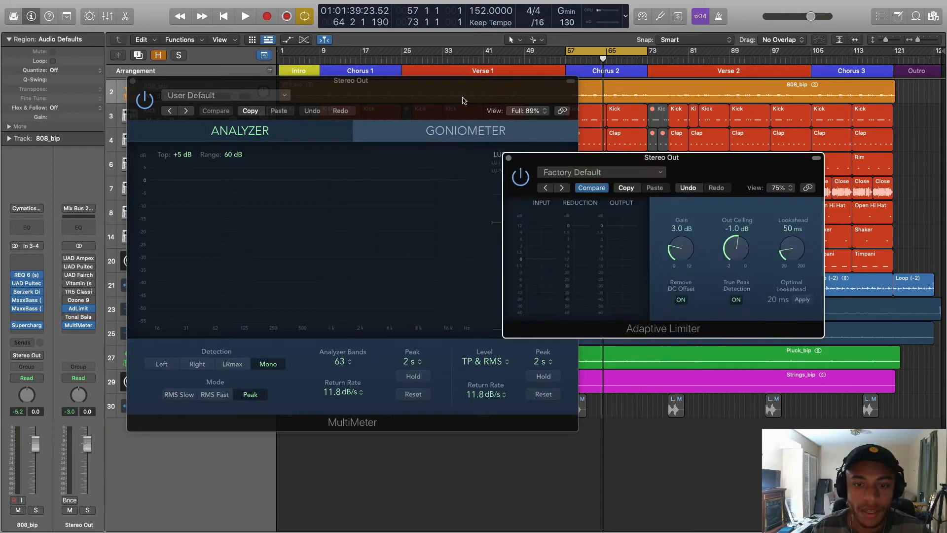
Arrange the MultiMeter beside the Adaptive Limiter and set the limiter's gain to 10.5 dB while Chorus 2 plays.
left_click_drag(463, 100, 364, 91)
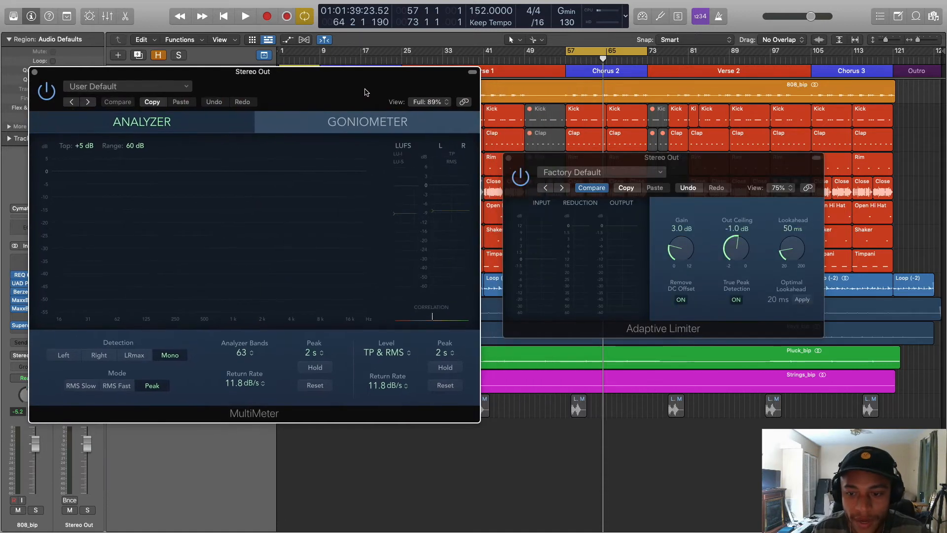
left_click_drag(754, 175, 686, 173)
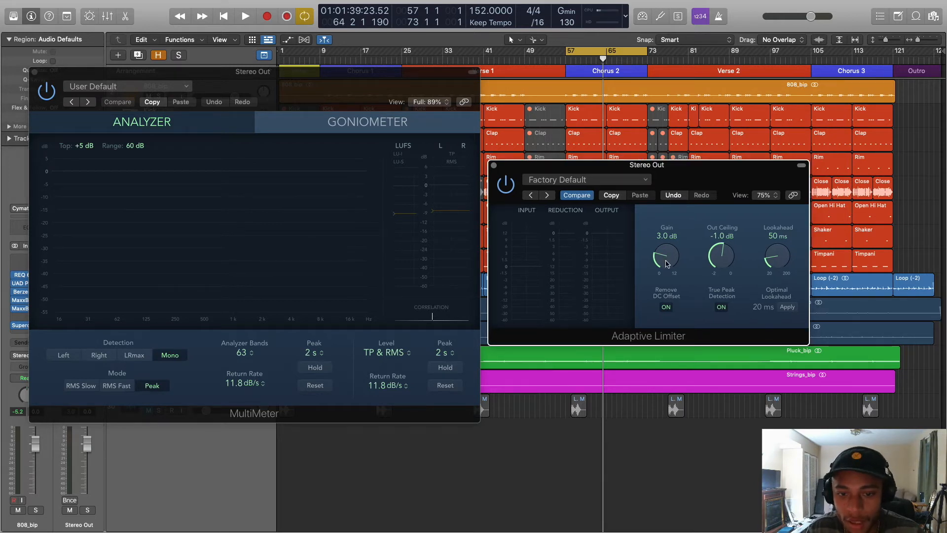
key("space")
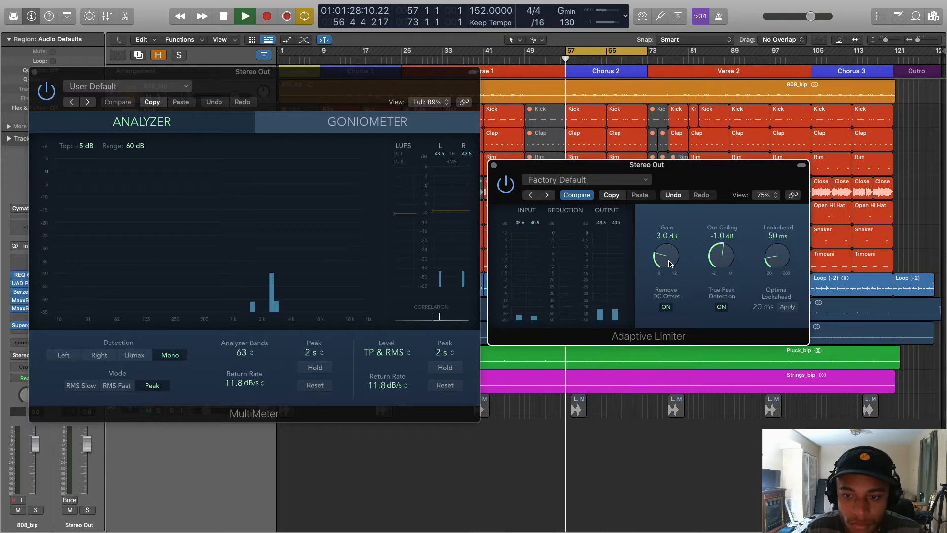
left_click_drag(667, 263, 672, 205)
left_click_drag(664, 268, 670, 242)
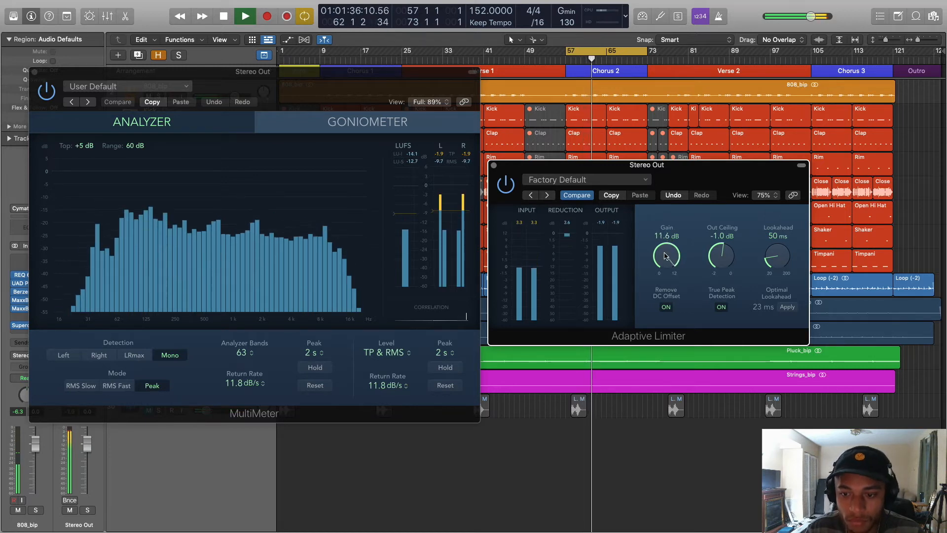
left_click_drag(664, 258, 664, 261)
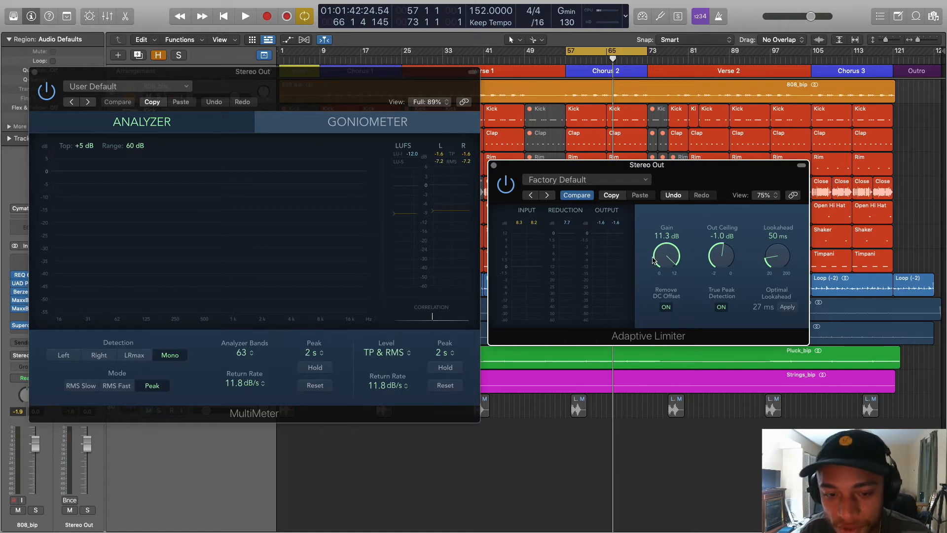
key("space")
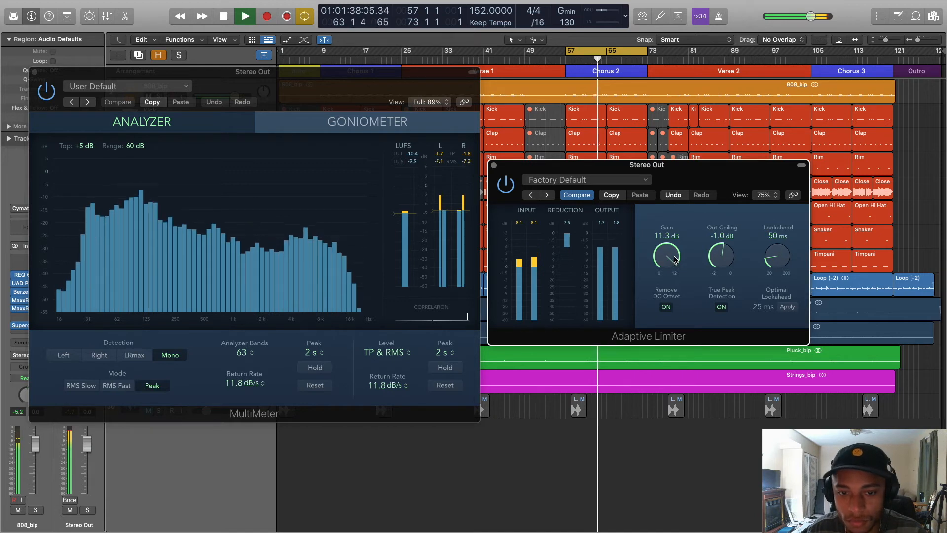
left_click_drag(672, 259, 671, 267)
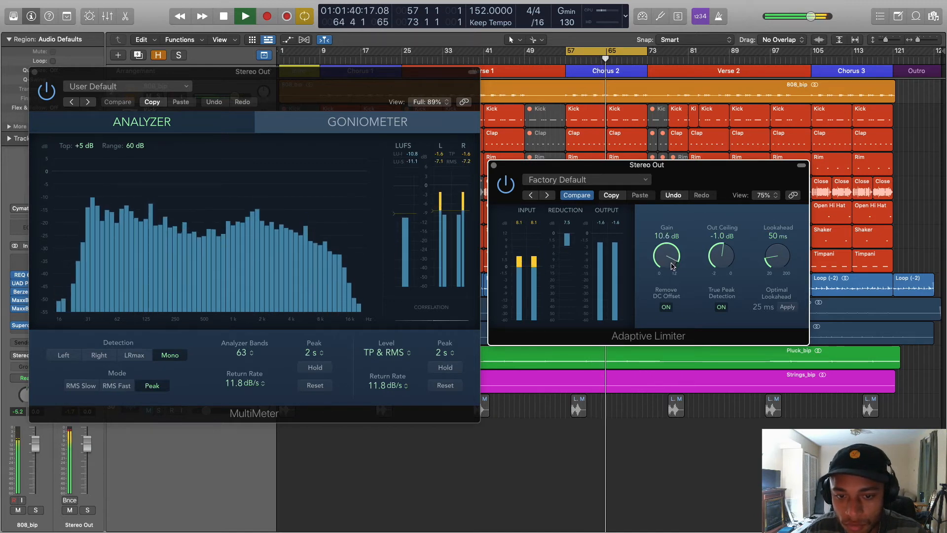
left_click(441, 167)
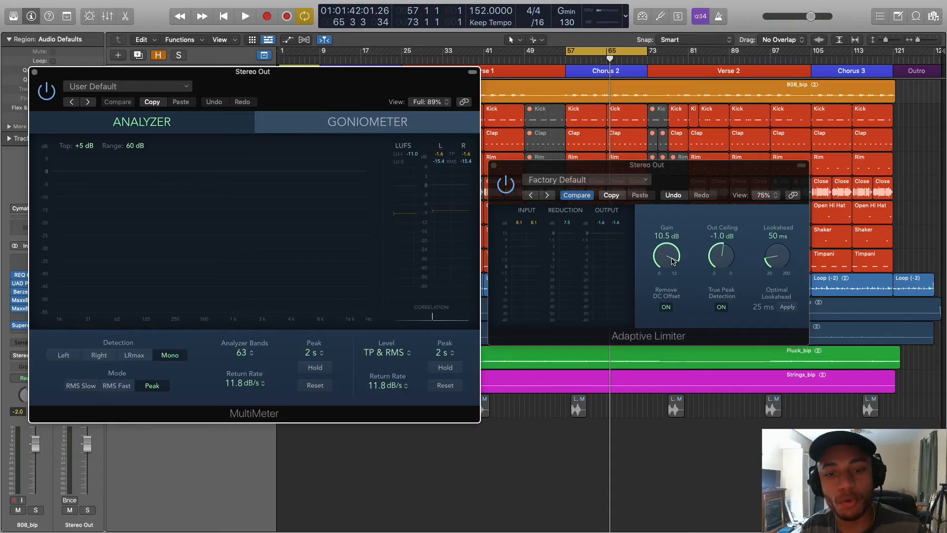
Compare the chorus loudness with the Adaptive Limiter bypassed and enabled, then hide the plug-in windows.
left_click(504, 185)
key("space")
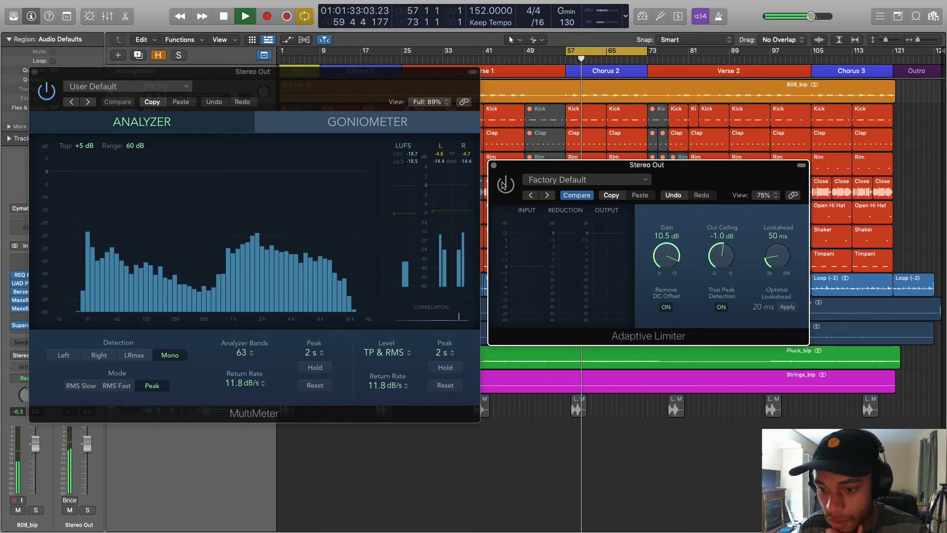
left_click(503, 185)
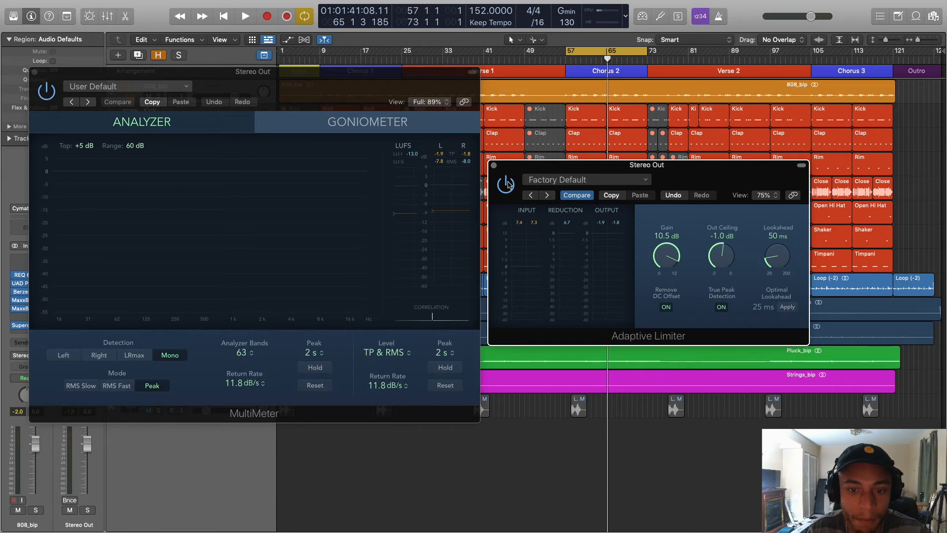
left_click_drag(340, 89, 379, 125)
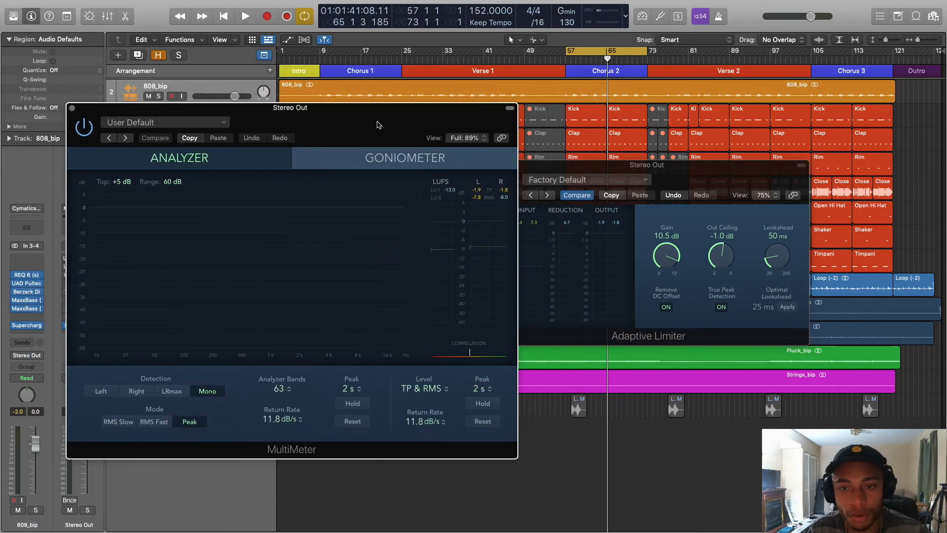
left_click(742, 185)
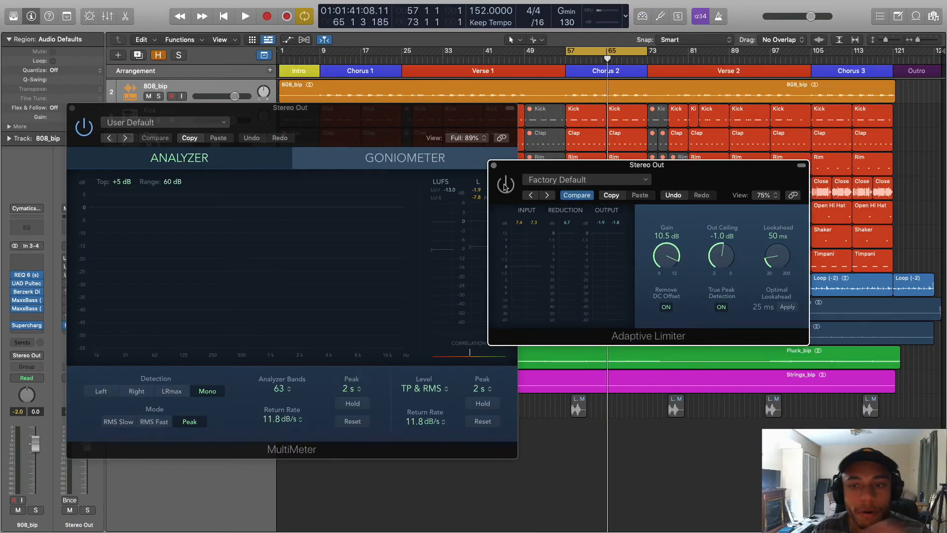
key("v")
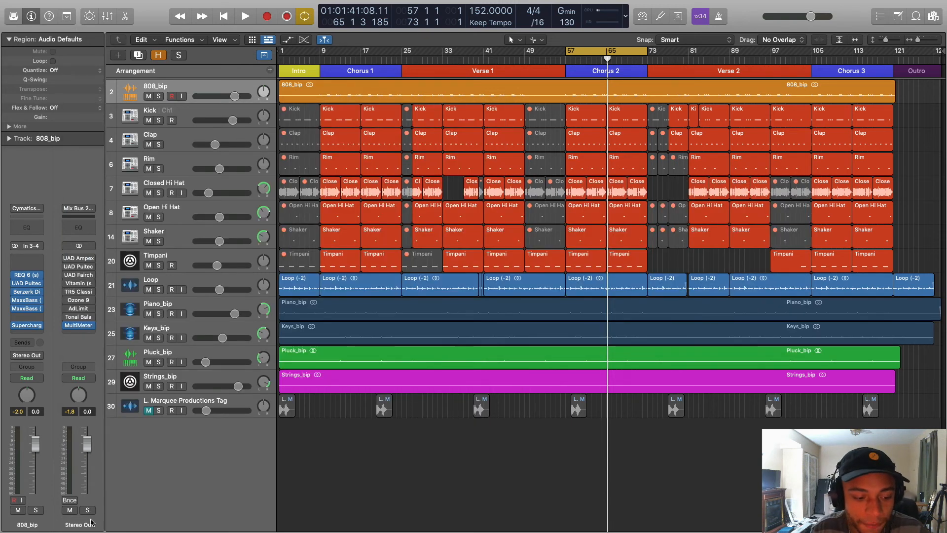
Clear the channel peak readings and set the gain of the reopened, enabled Adaptive Limiter to 3.7 dB.
left_click(77, 413)
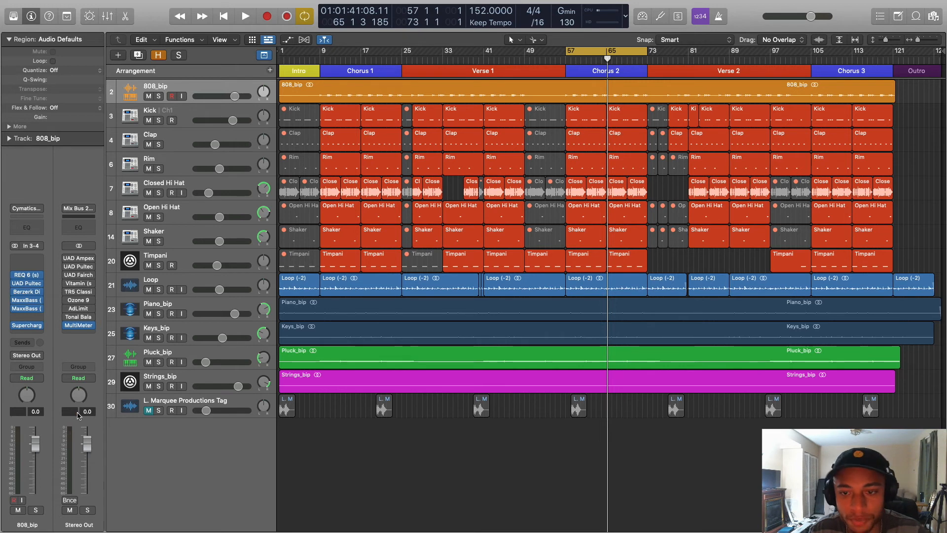
left_click(78, 308)
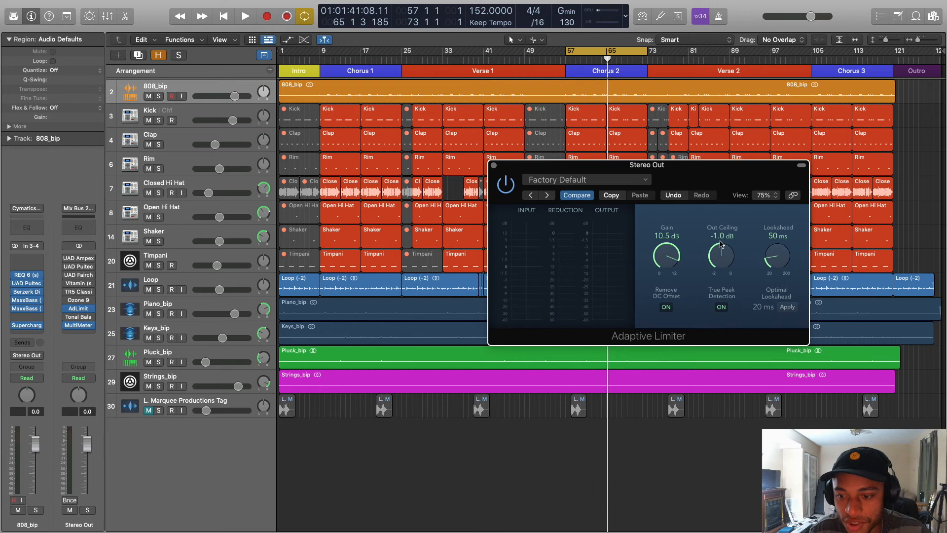
left_click_drag(664, 259, 661, 280)
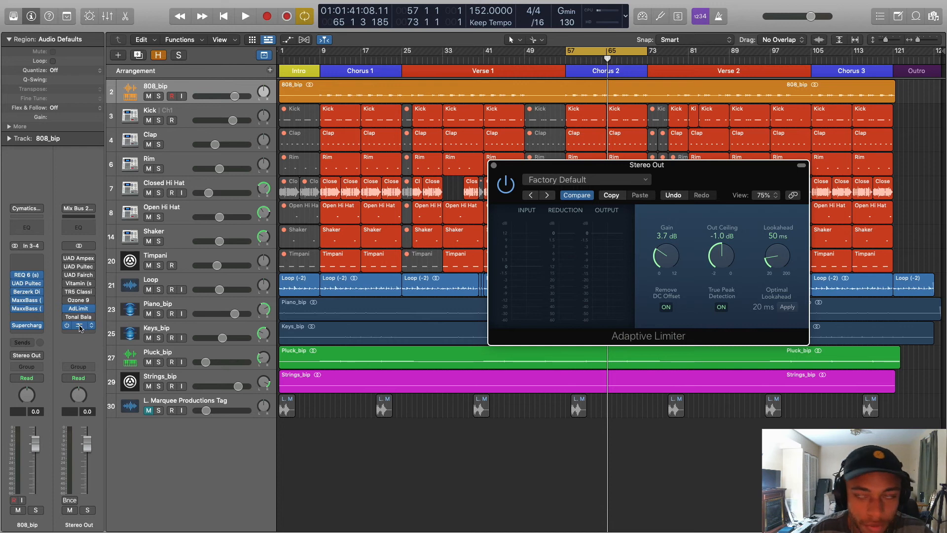
Reopen the MultiMeter beside the Adaptive Limiter and set the limiter's gain to 10.1 dB while Chorus 2 plays.
left_click(79, 327)
left_click_drag(420, 119, 389, 95)
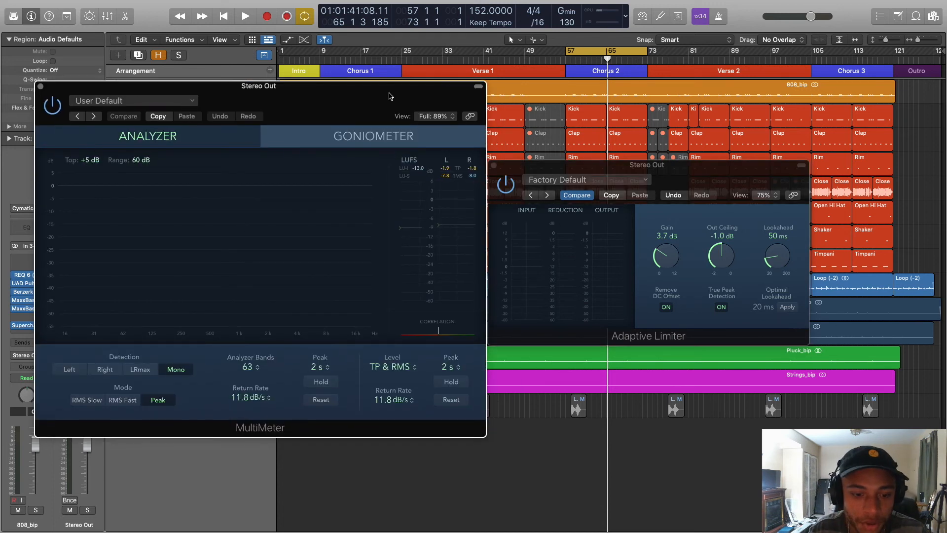
left_click(713, 176)
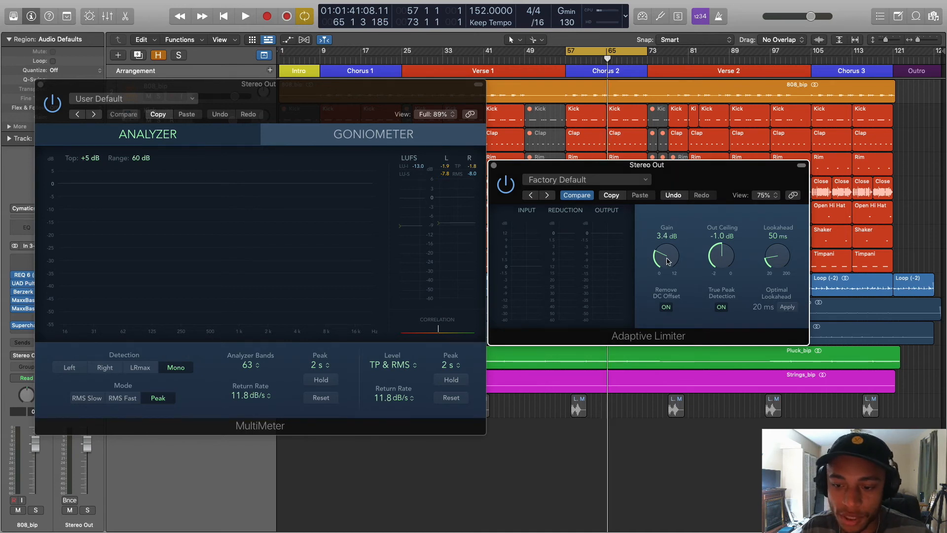
key("space")
mouse_move(668, 262)
left_mouse_down()
mouse_move(667, 237)
mouse_move(671, 260)
left_mouse_up()
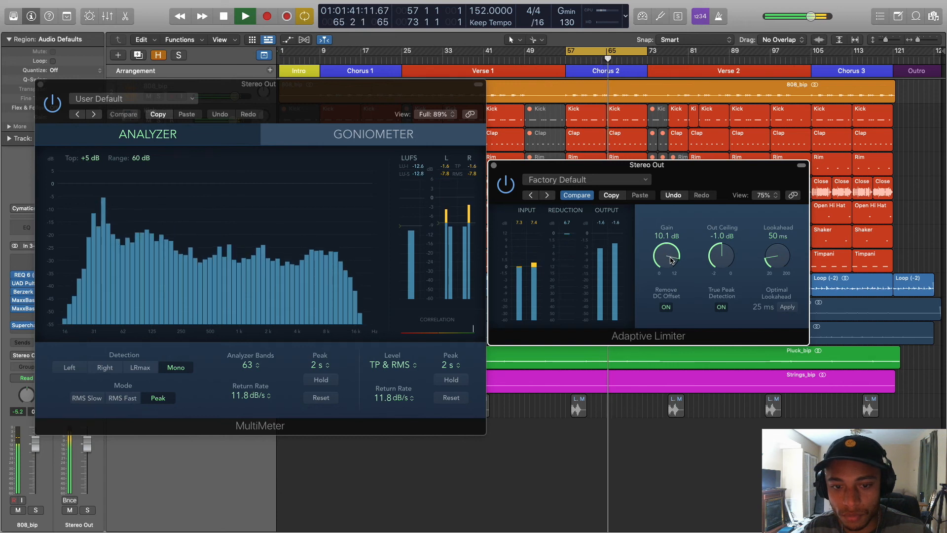
left_click(451, 175)
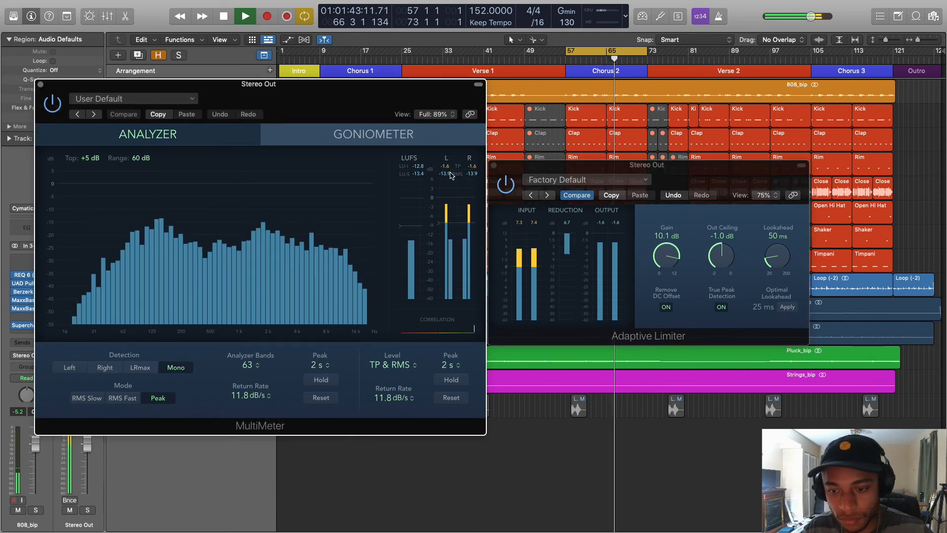